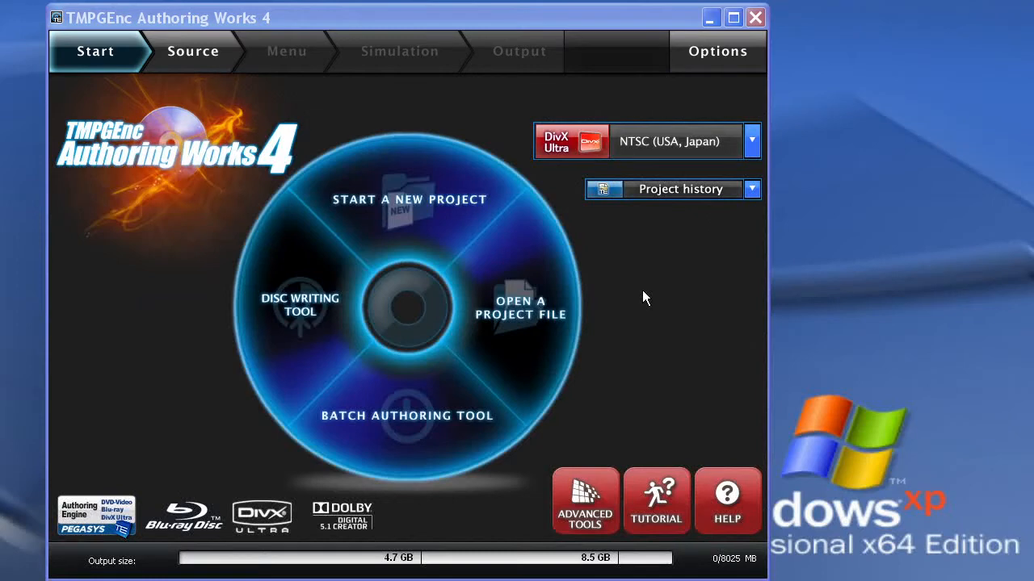
Step: Start a new project in the DivX Ultra NTSC format and choose to add its clips from a file
click(552, 141)
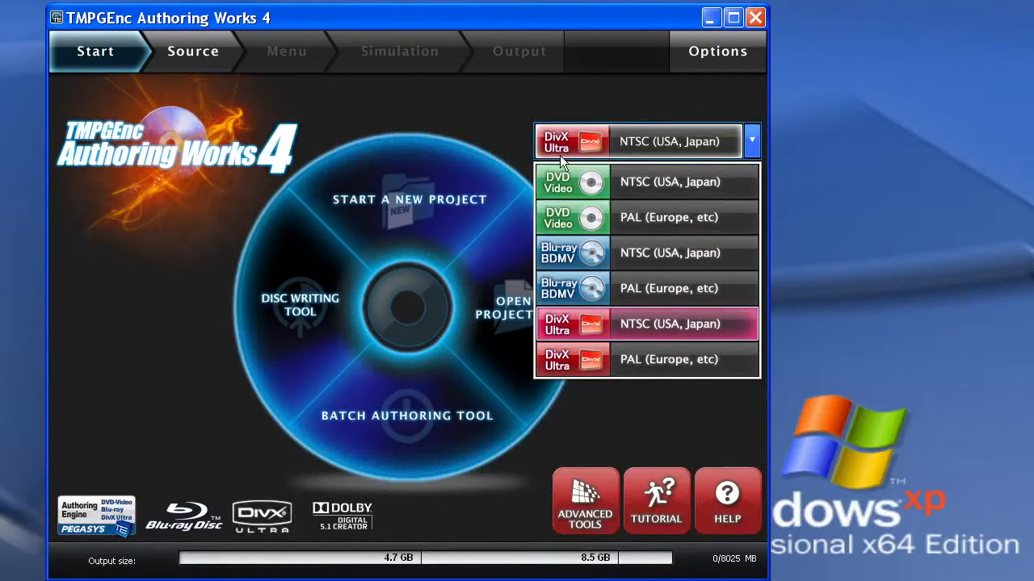
click(488, 113)
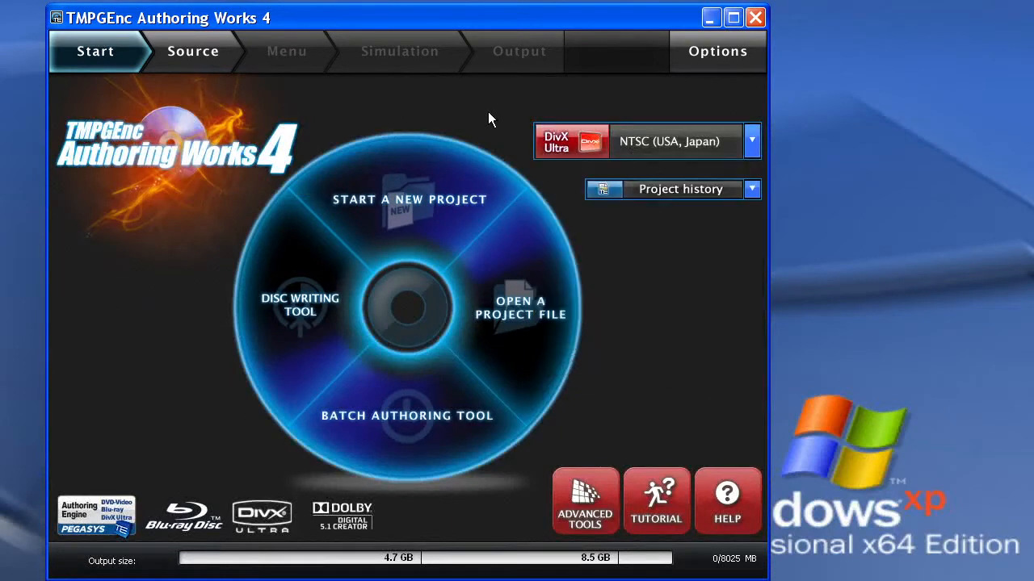
click(419, 195)
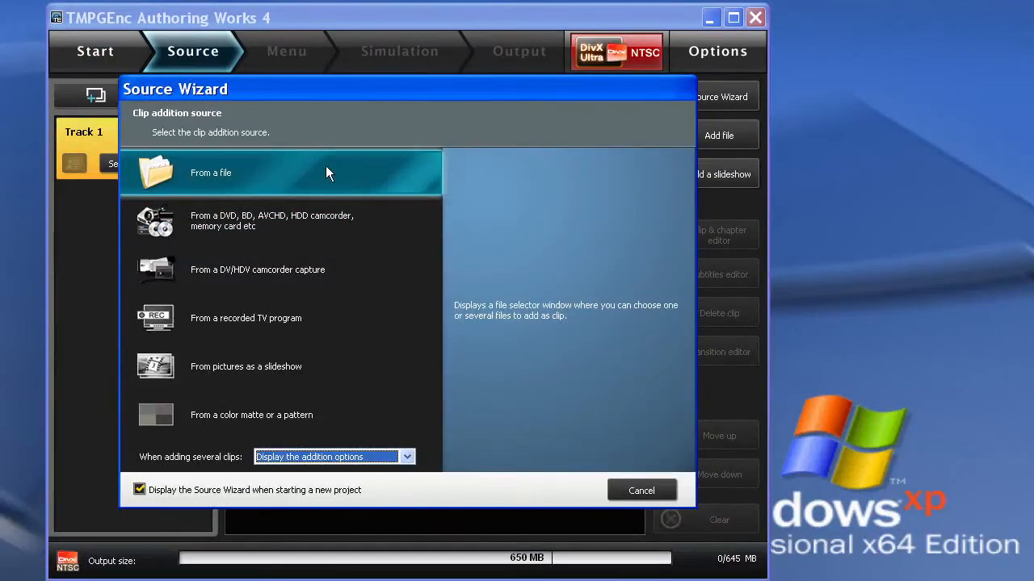
click(289, 172)
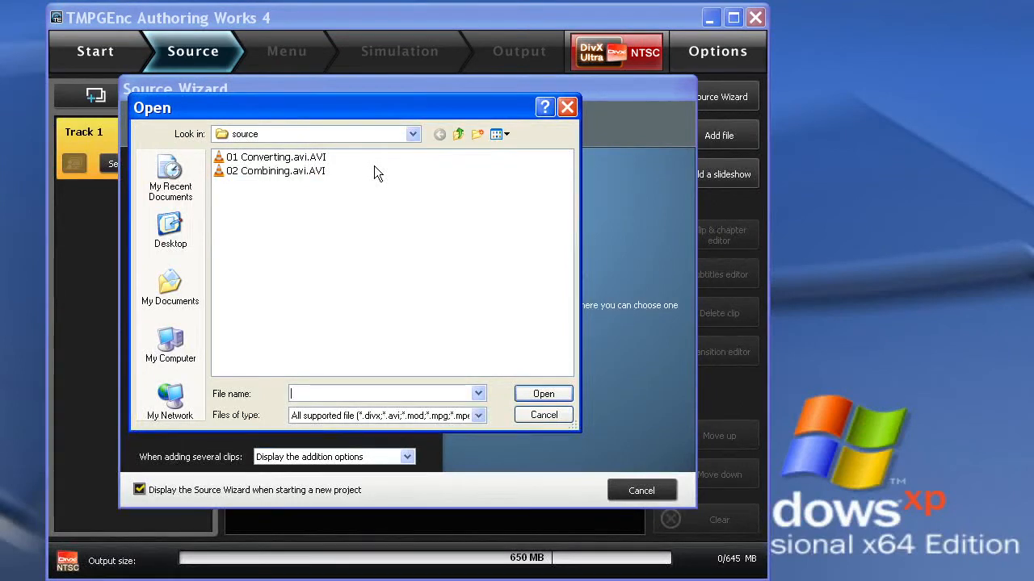
Step: Examine the media information of 02 Combining.avi.AVI, including its video format, resolution and frame rate
click(310, 172)
right_click(310, 172)
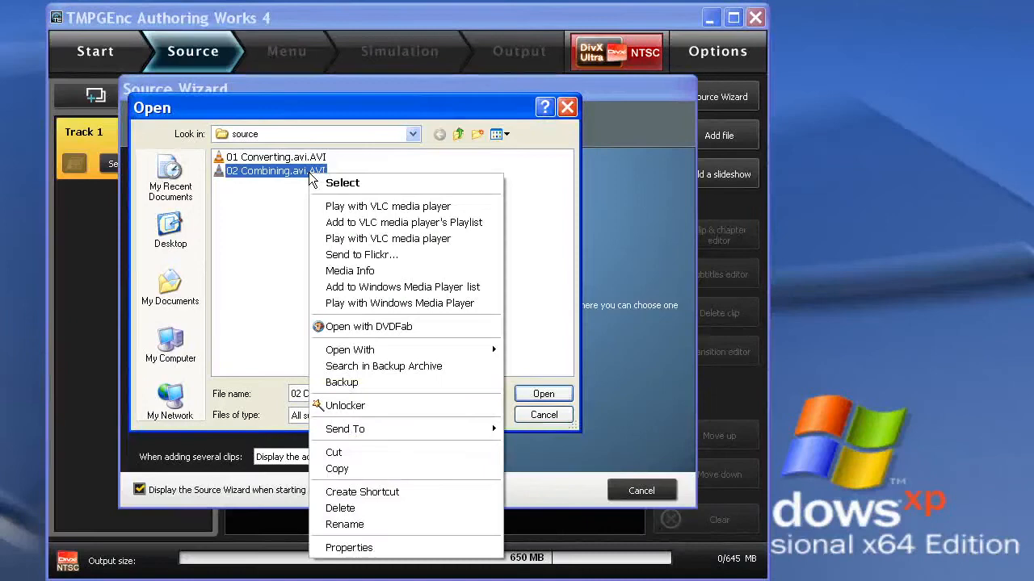
click(436, 270)
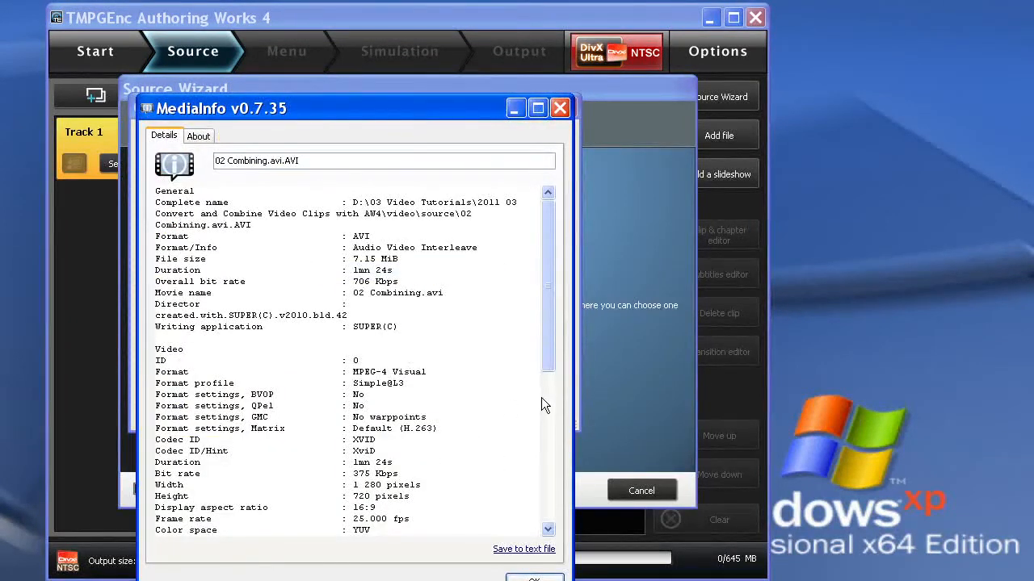
drag(544, 359, 547, 413)
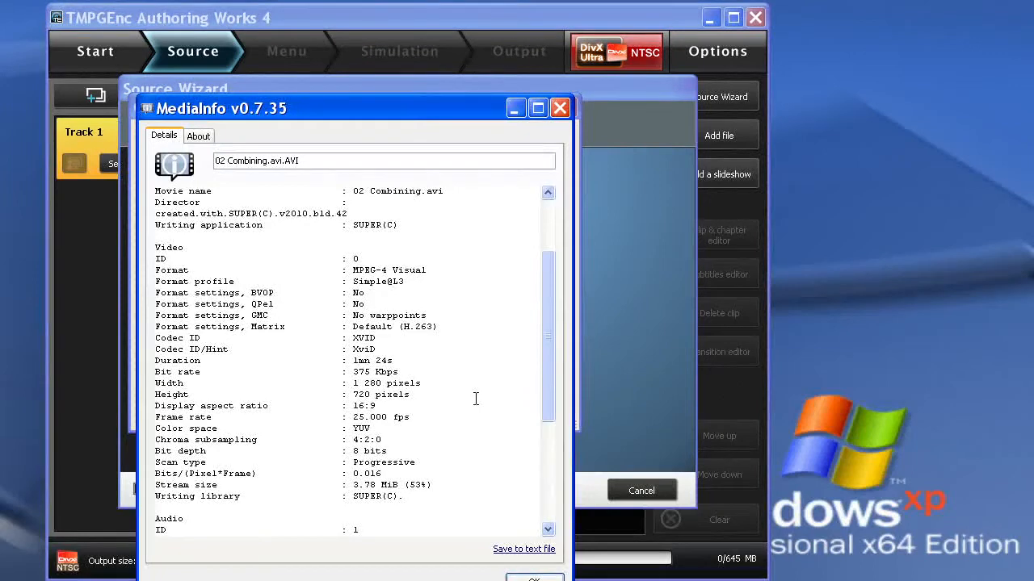
click(560, 109)
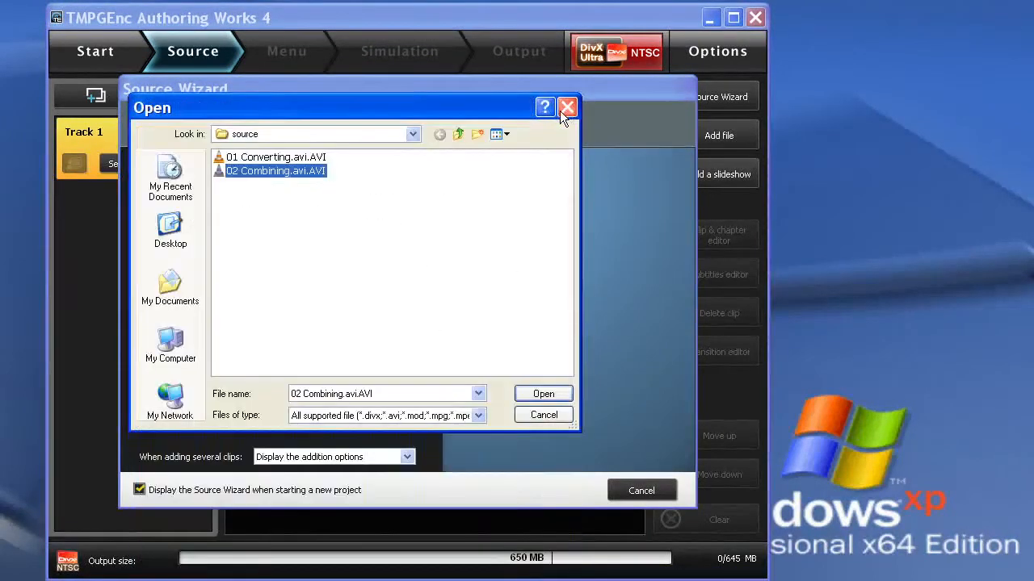
Step: Load 01 Converting.avi.AVI as the first clip without creating a proxy editing file
click(301, 159)
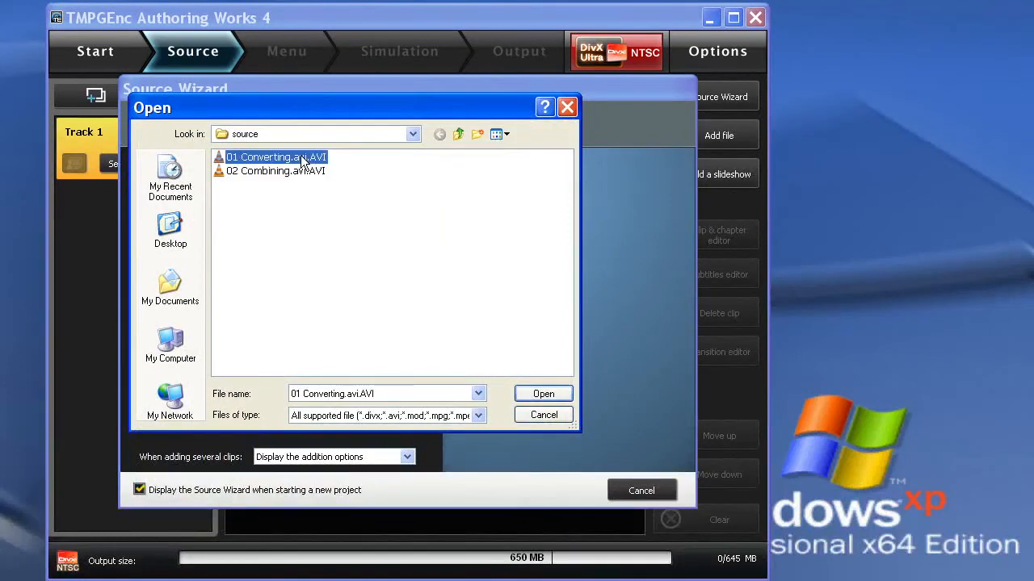
double_click(302, 159)
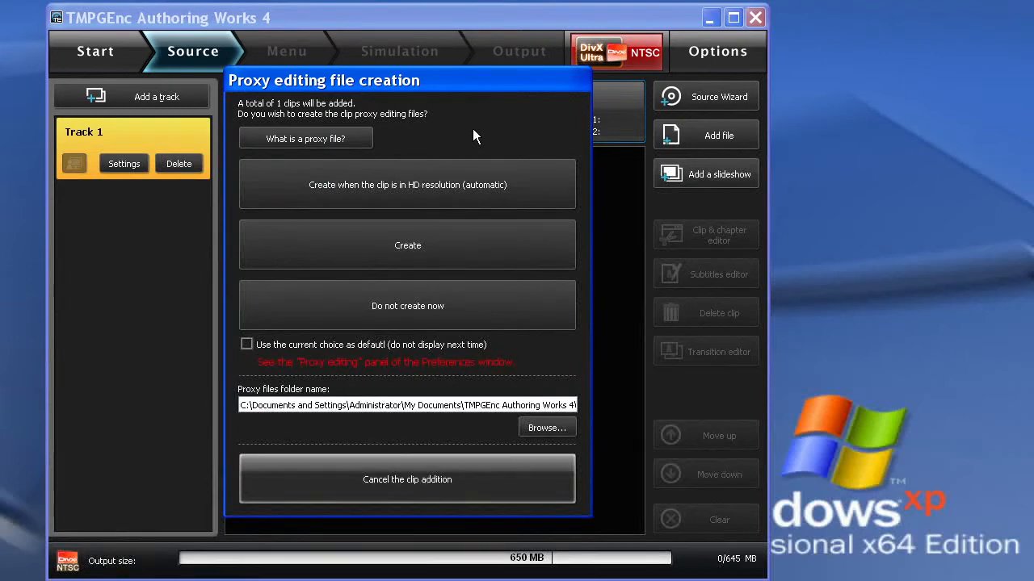
click(425, 310)
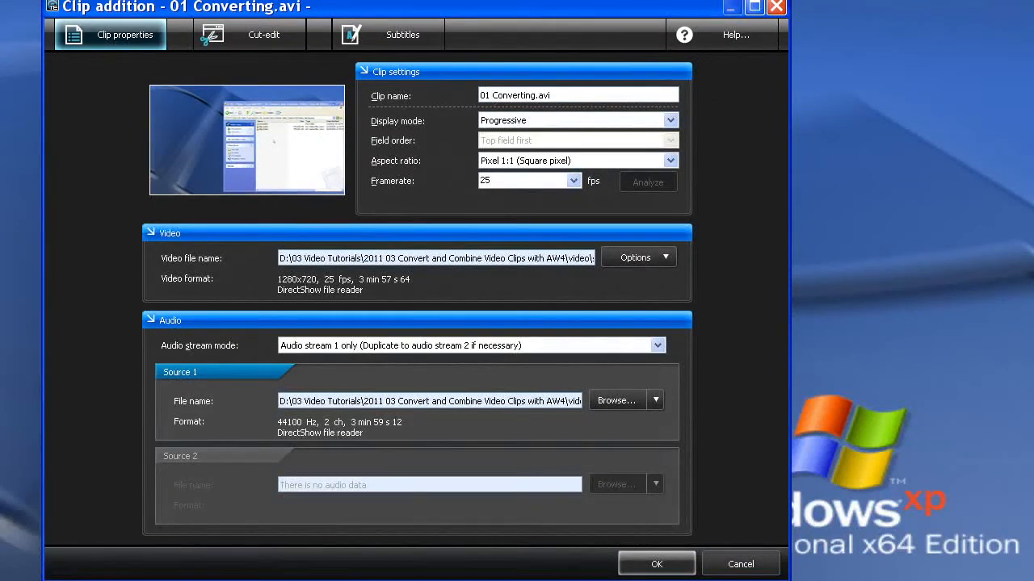
Step: Set the 01 Converting.avi clip's aspect ratio to Display 16:9 and accept the clip into Track 1
drag(789, 576, 781, 572)
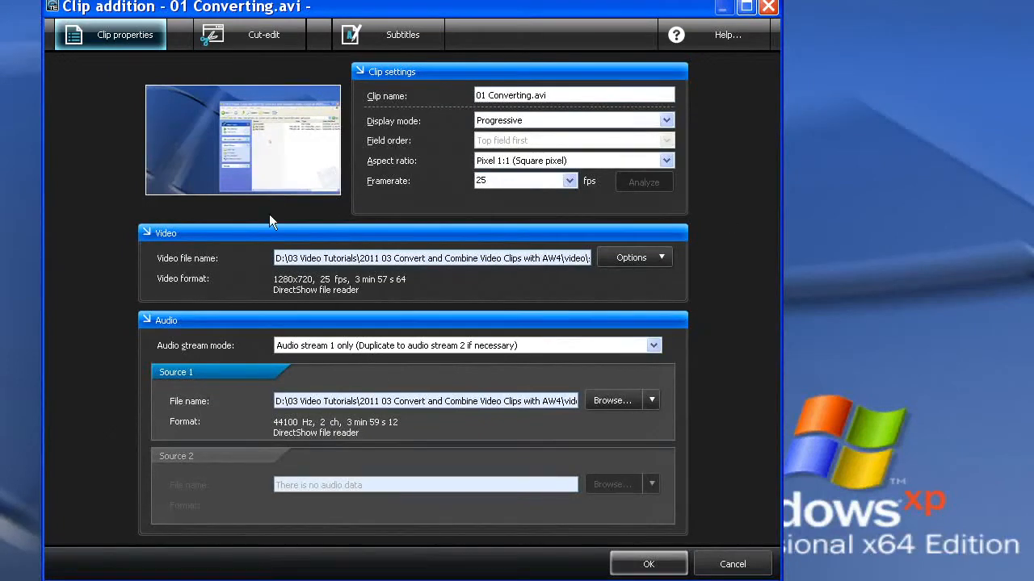
click(261, 38)
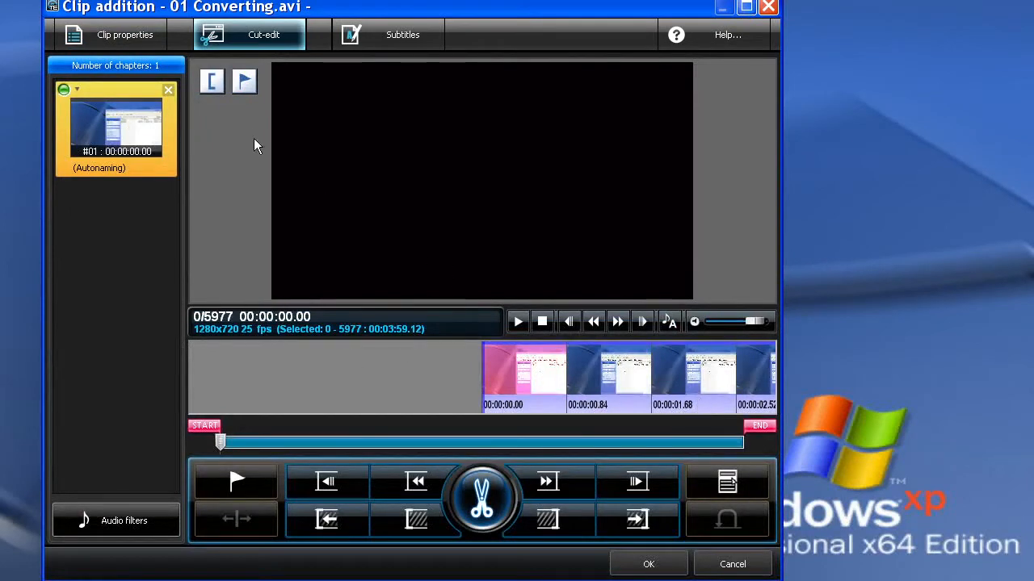
click(132, 39)
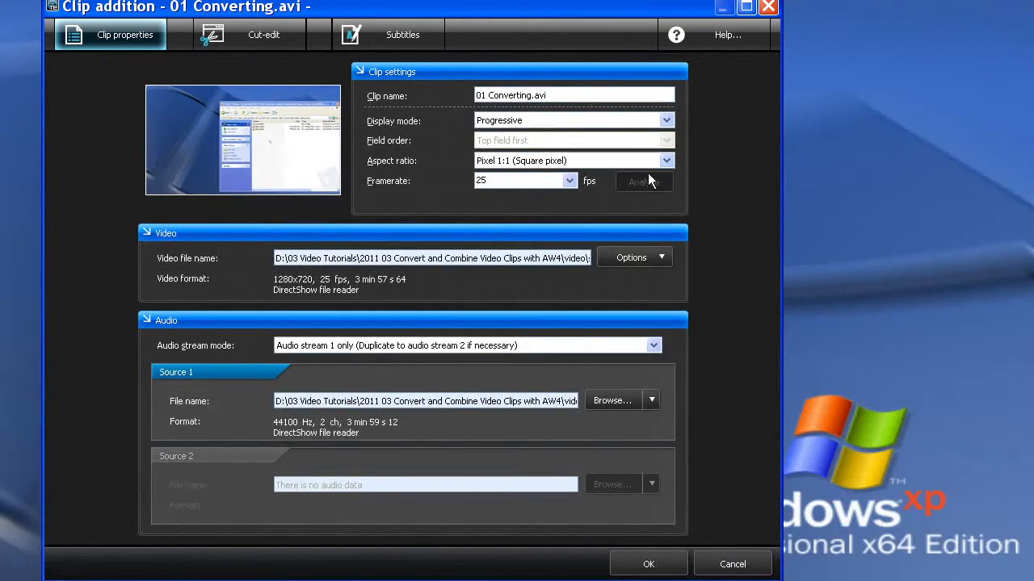
click(668, 160)
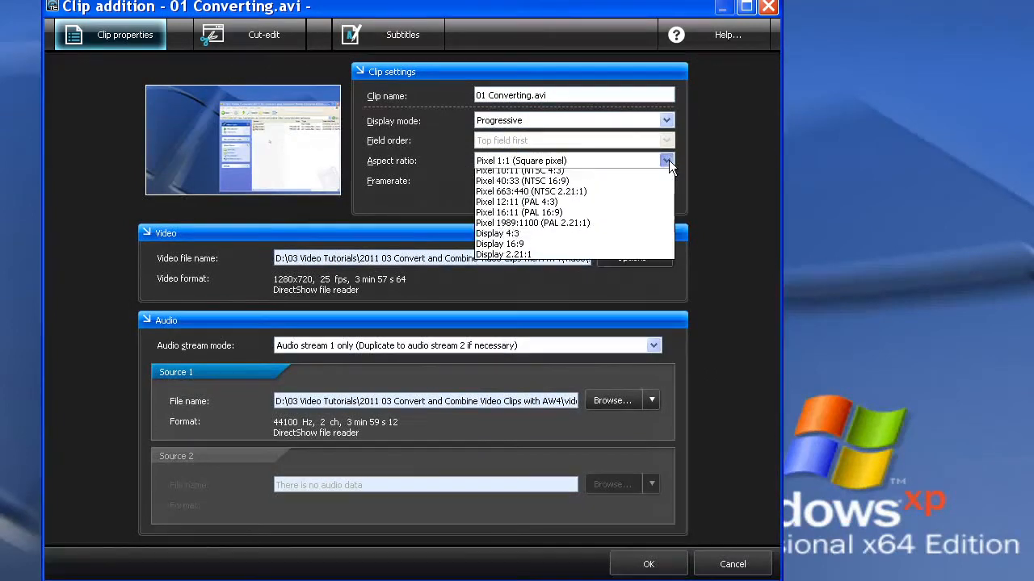
click(614, 259)
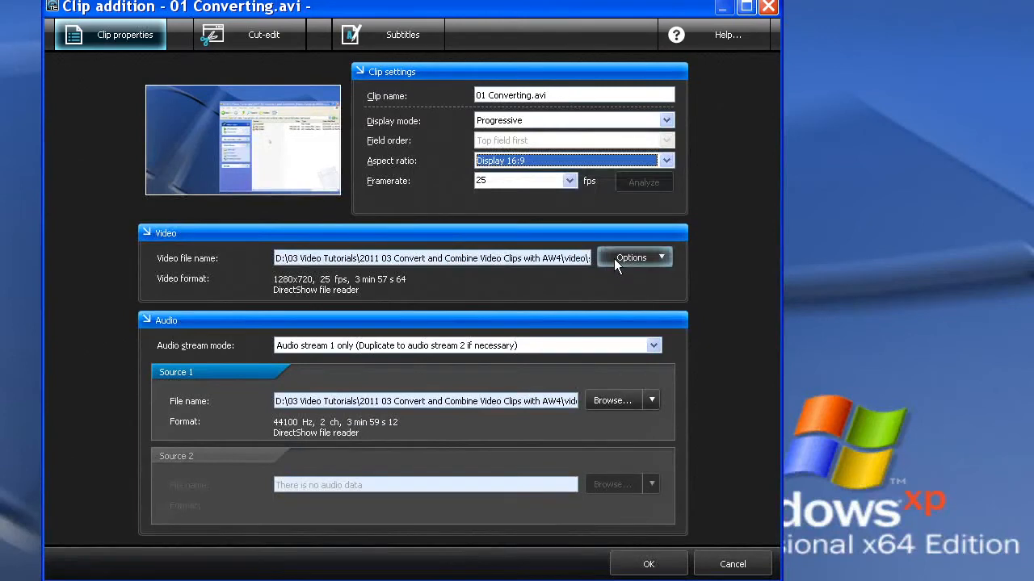
click(644, 566)
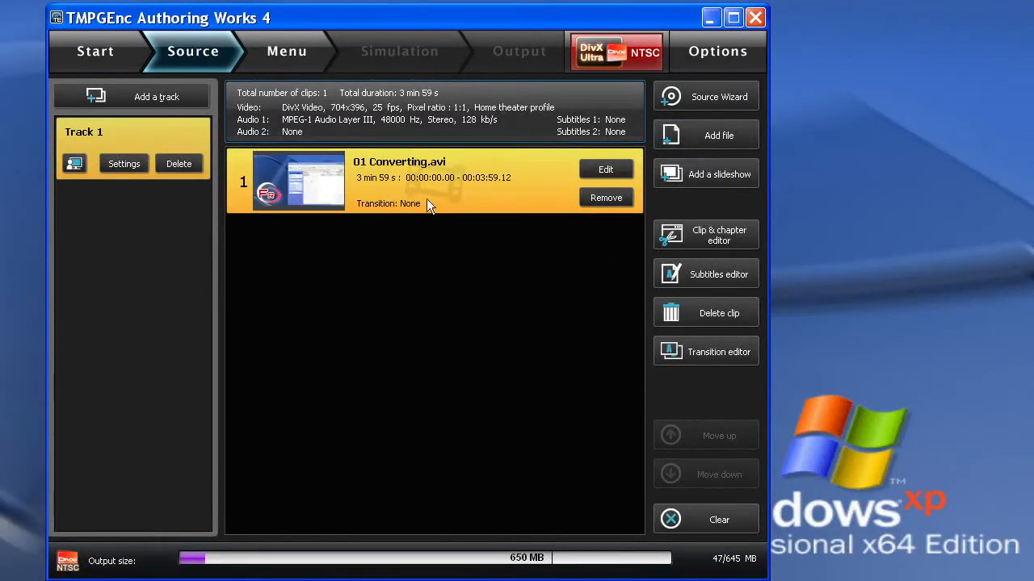
Step: Add 02 Combining.avi.AVI to Track 1 without a proxy file, using the Display 16:9 aspect ratio
click(717, 137)
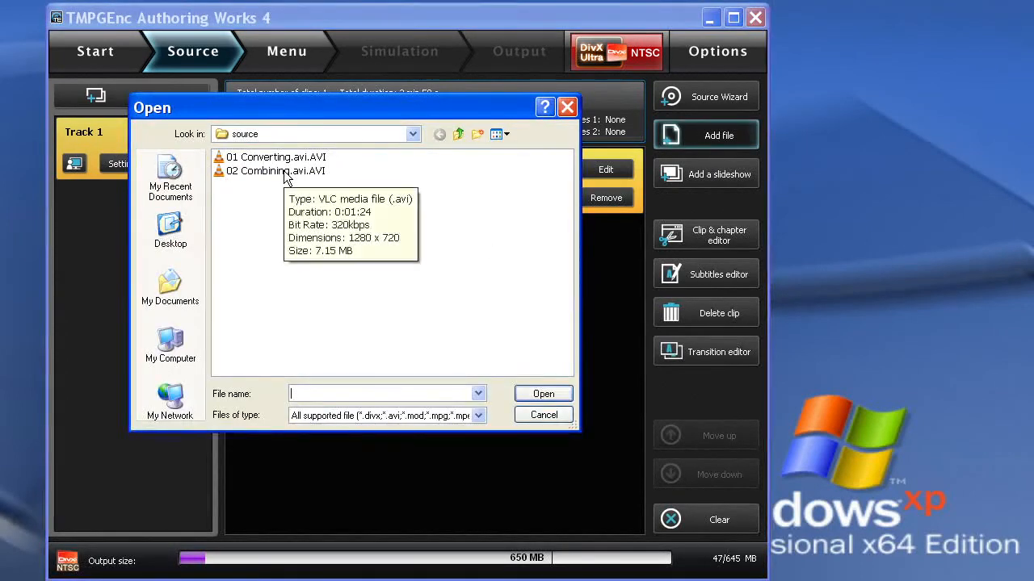
double_click(284, 172)
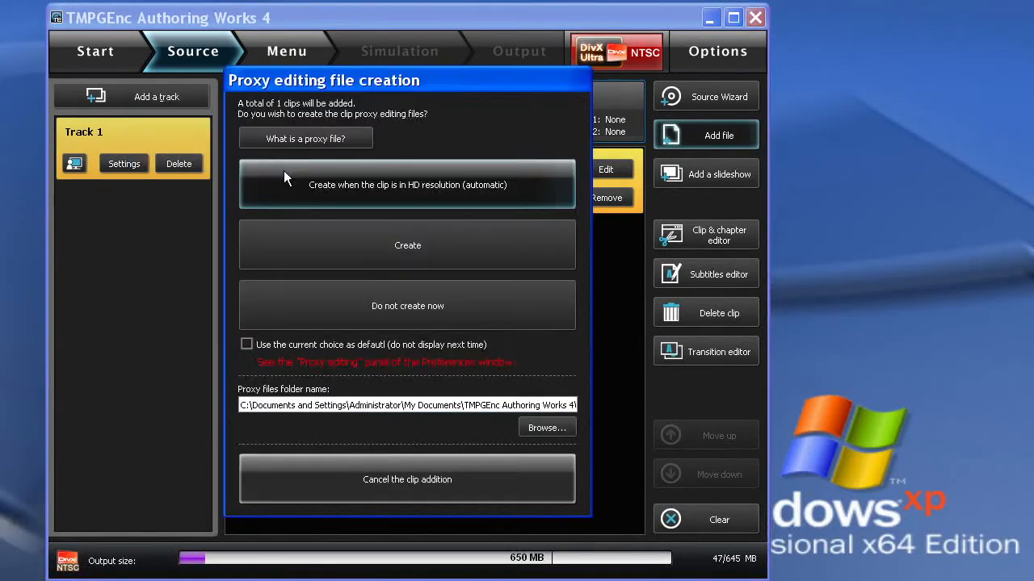
click(365, 308)
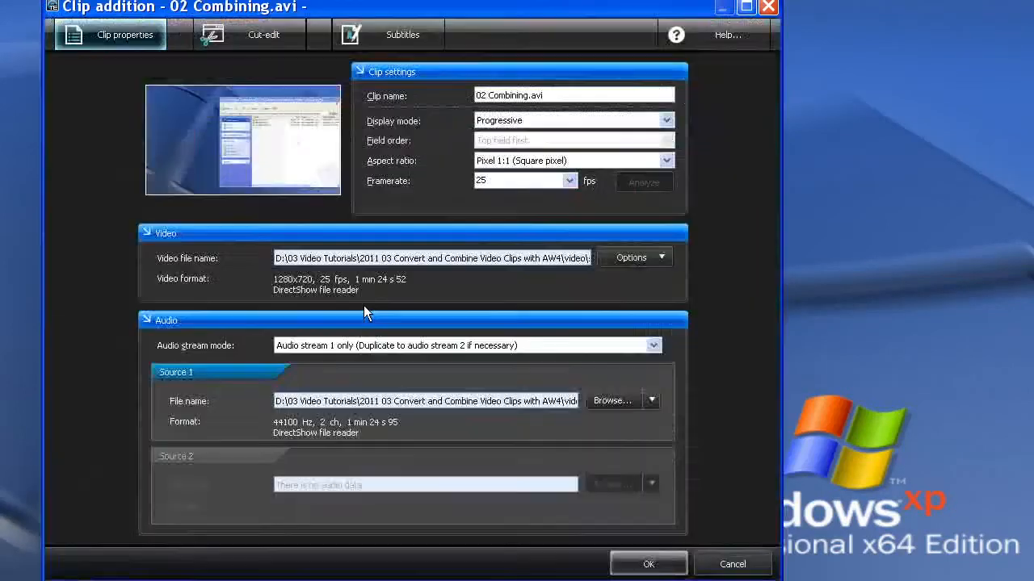
click(665, 160)
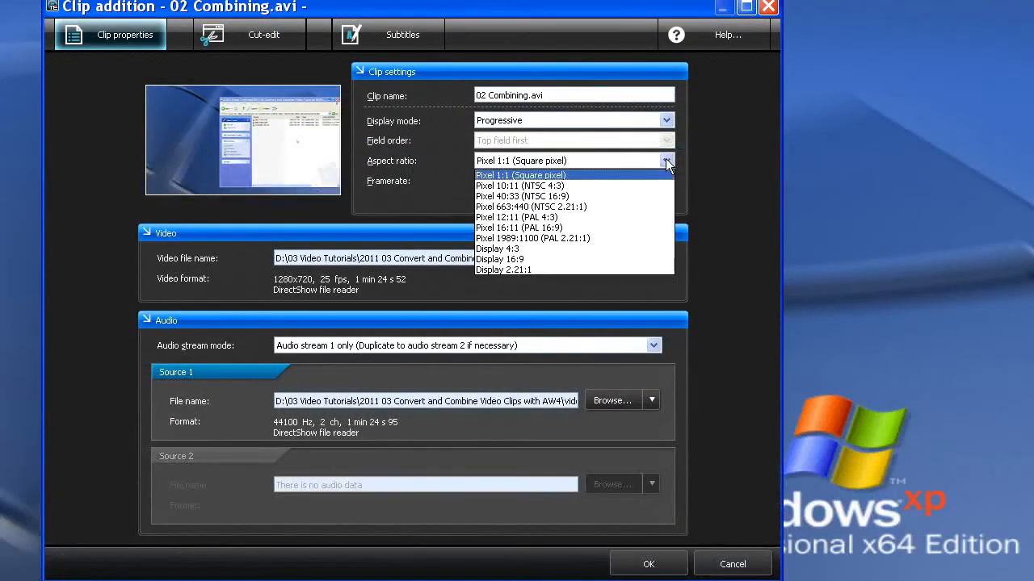
click(614, 258)
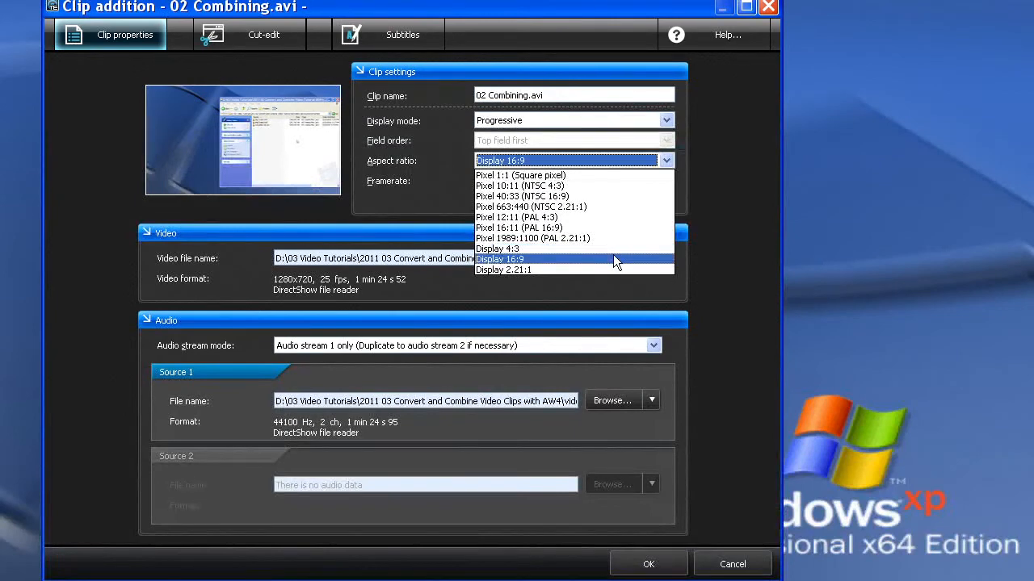
click(613, 258)
click(648, 565)
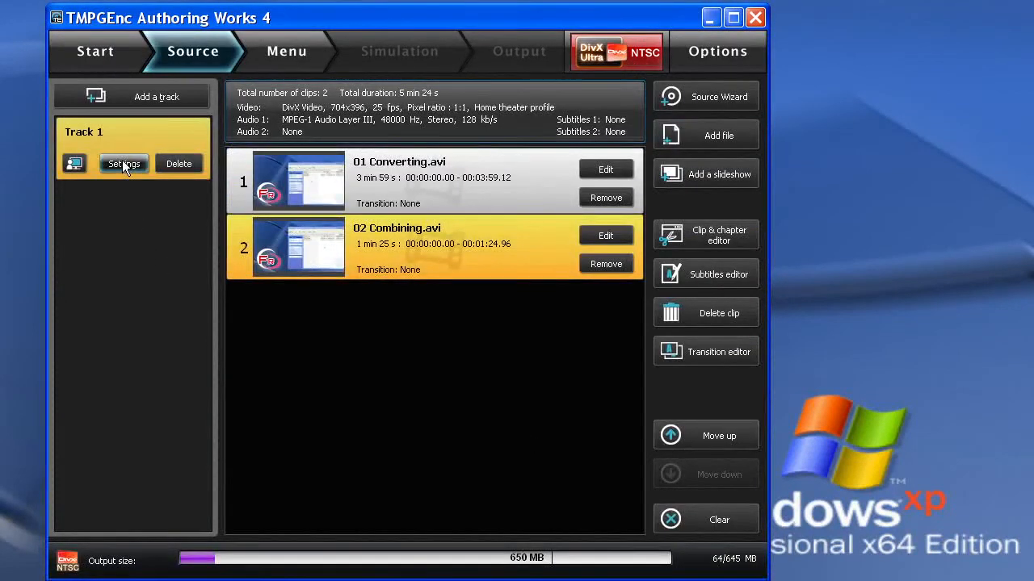
Step: Set Track 1's video encoder mode to "Re-encode all videos as below" and its profile and level to None
click(126, 164)
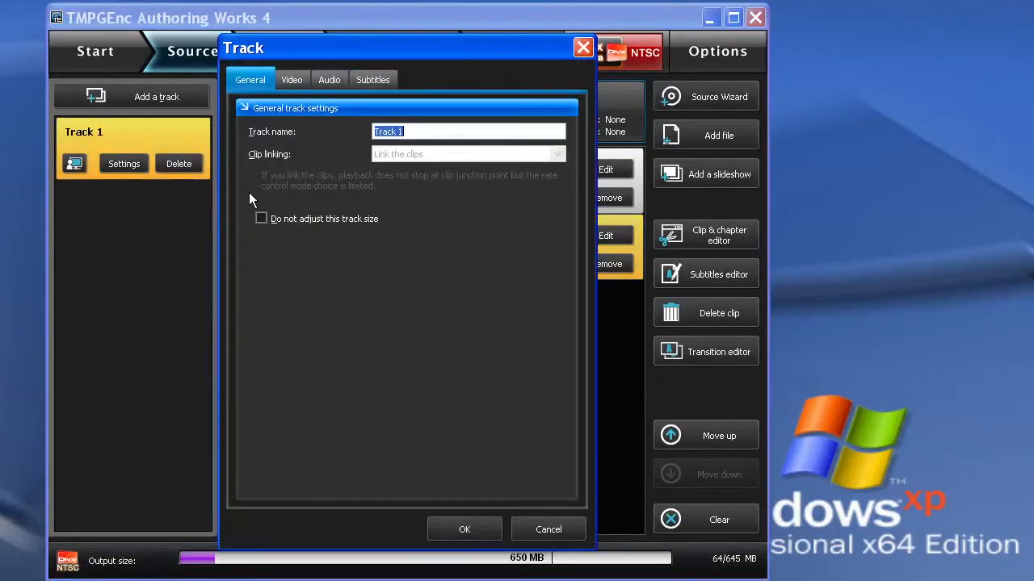
click(293, 82)
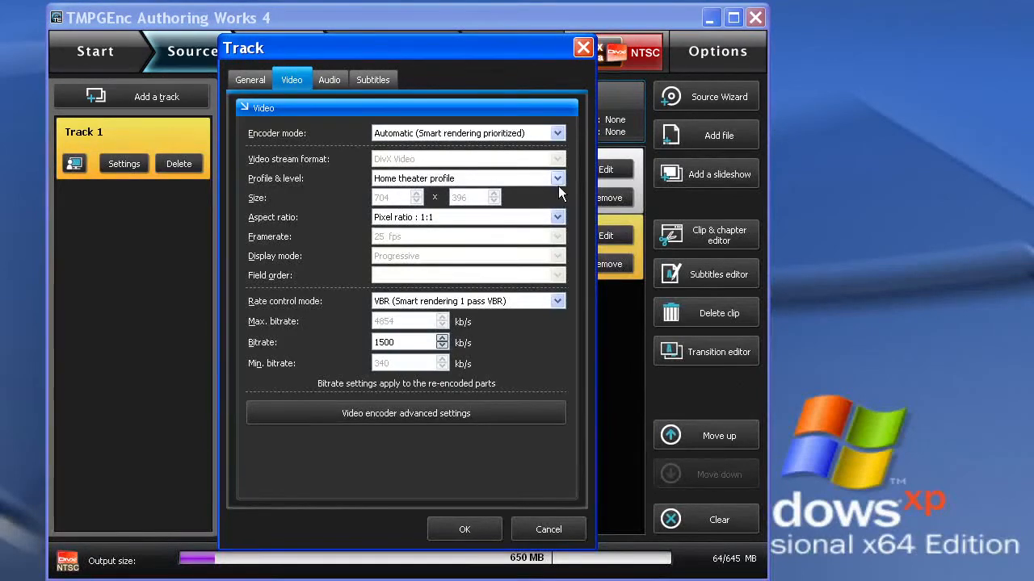
click(557, 133)
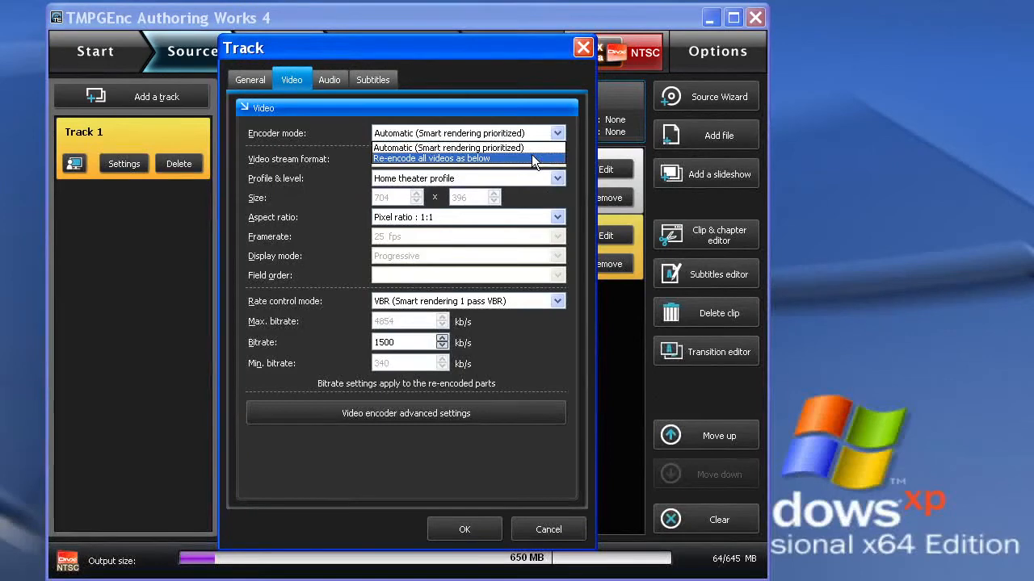
click(532, 158)
click(561, 178)
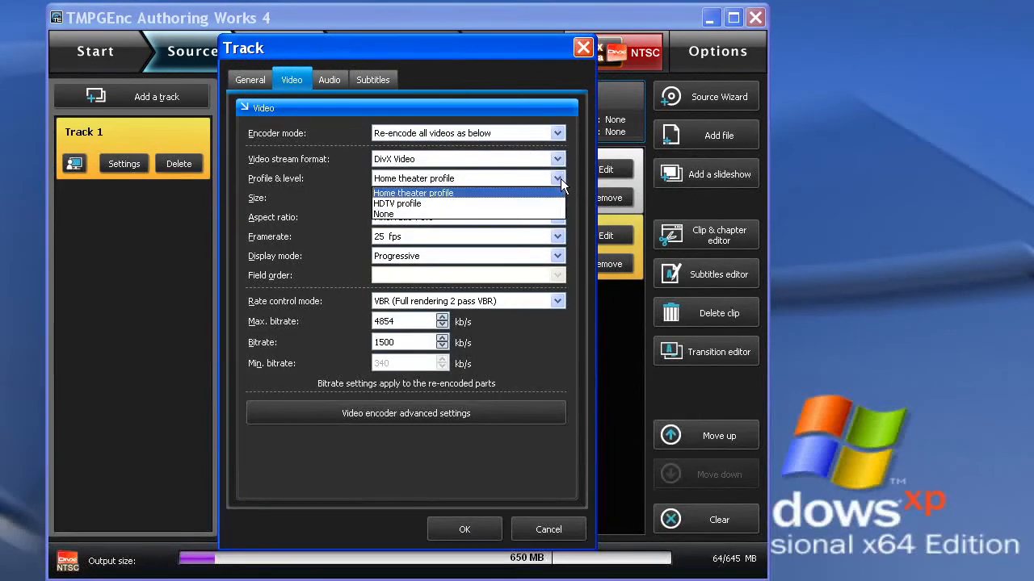
click(500, 213)
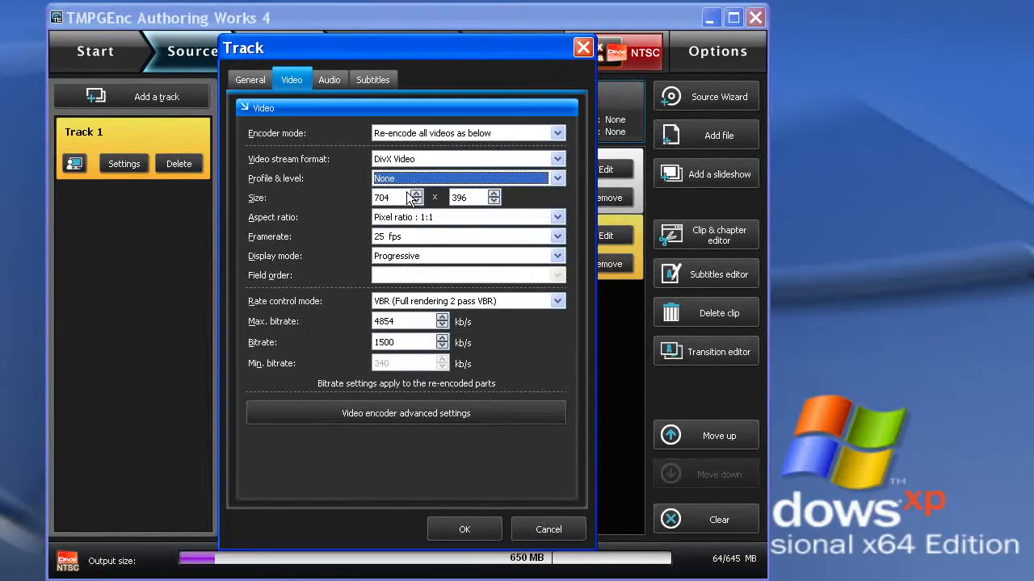
Step: Set the track's video size to 1280 x 720 and accept the track settings
key(Tab)
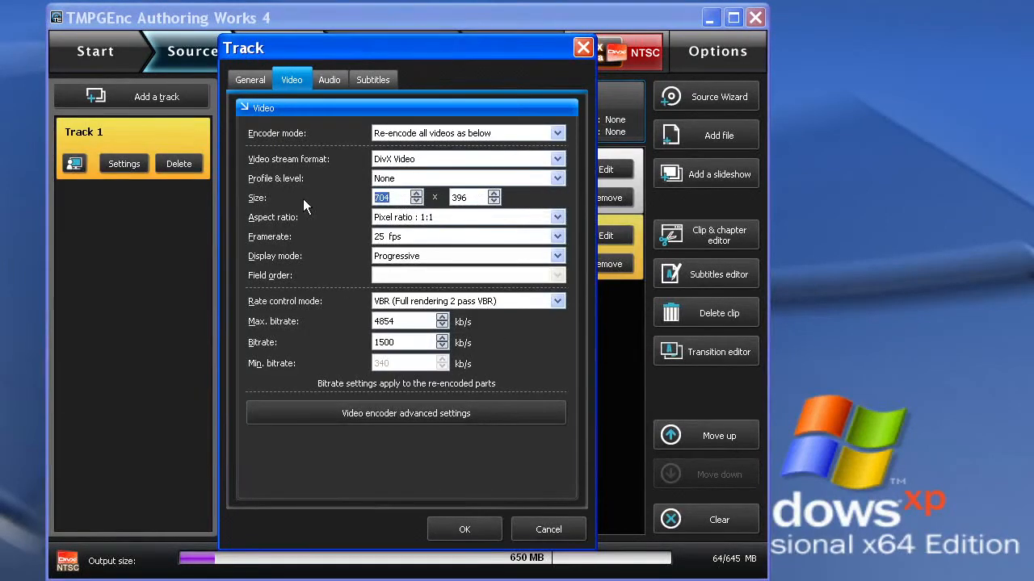
text(1280)
key(Tab)
text(720)
click(478, 529)
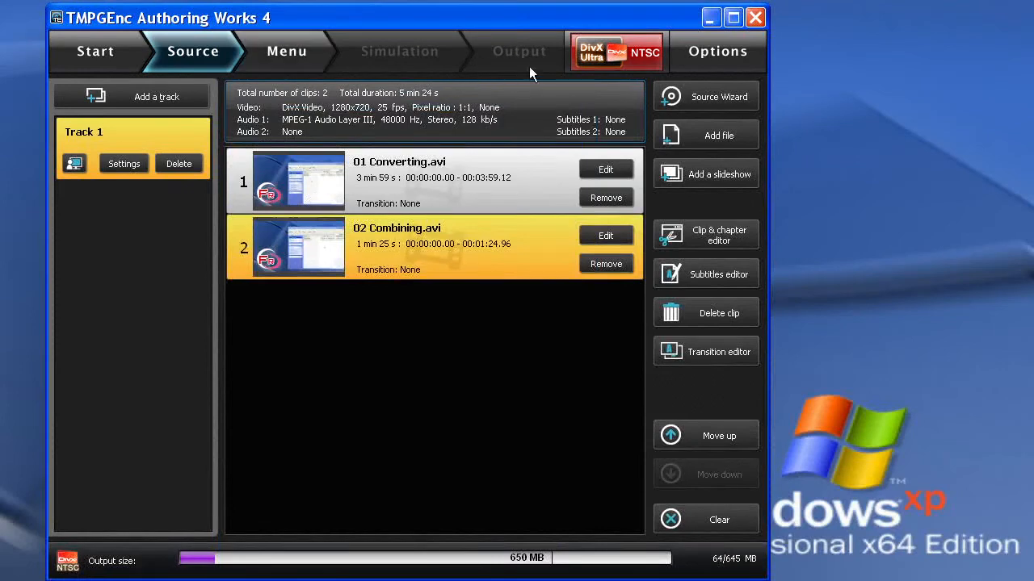
Step: Set the project up with no menu in the Menu Wizard
click(285, 52)
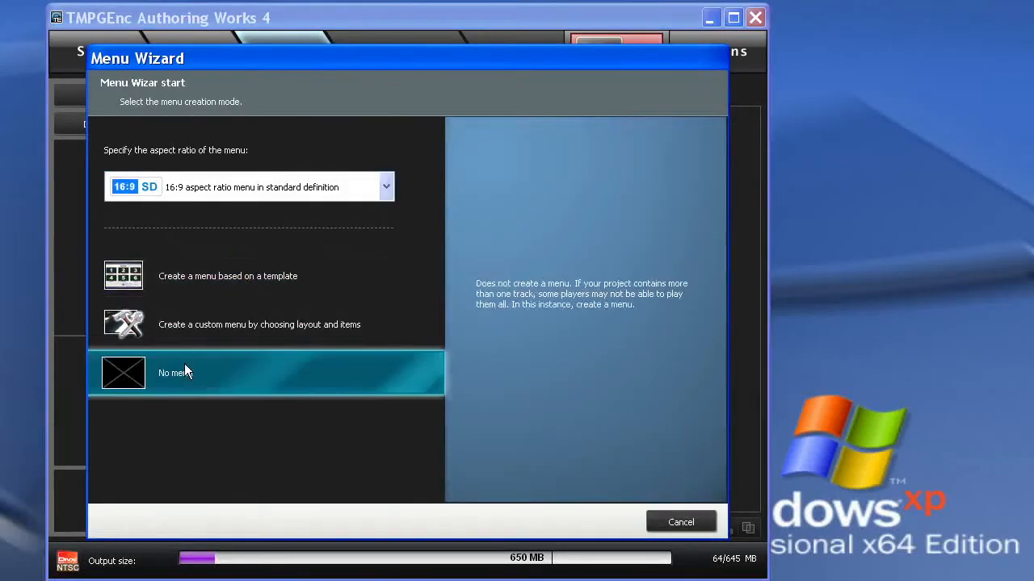
click(142, 380)
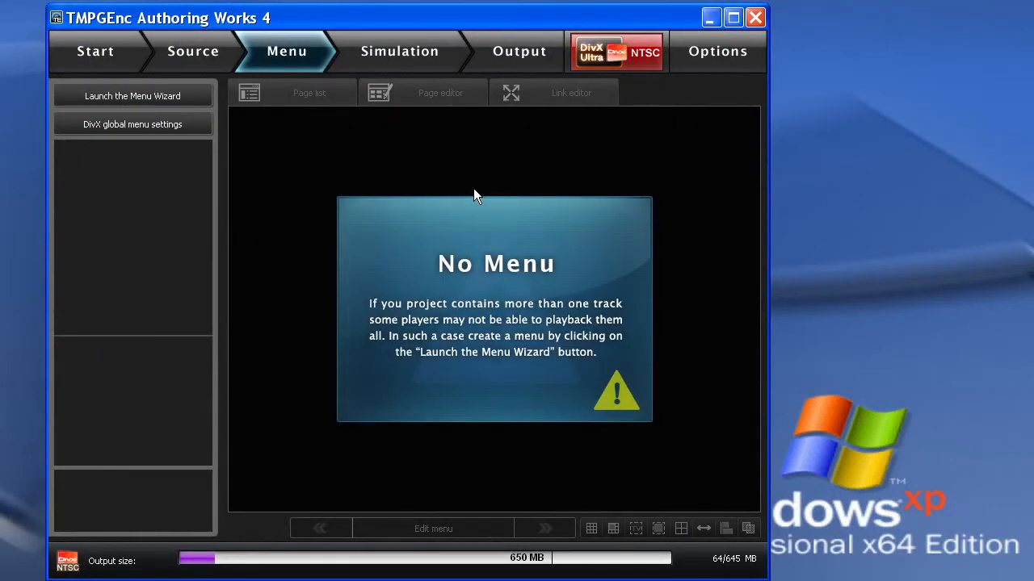
Step: Set the output file to complete.divx in the 2011 03 Convert and Combine Video Clips with AW4 folder, replacing the existing file
click(515, 58)
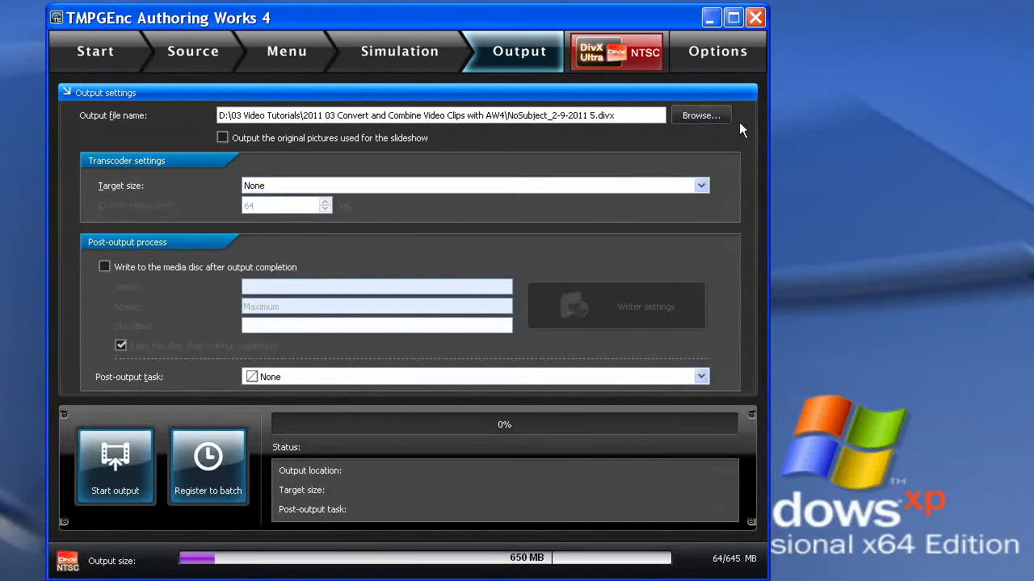
click(714, 120)
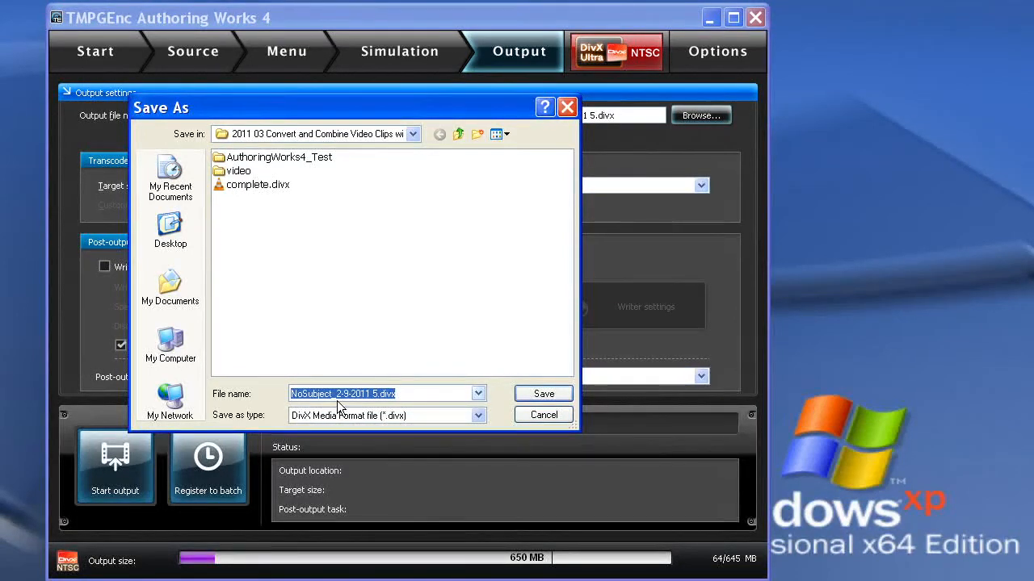
click(242, 185)
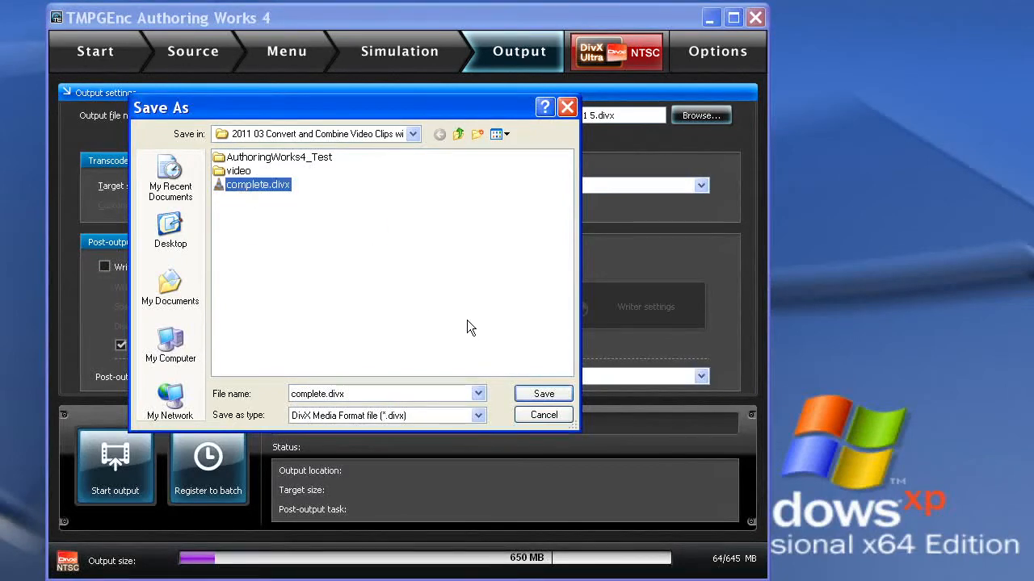
click(540, 395)
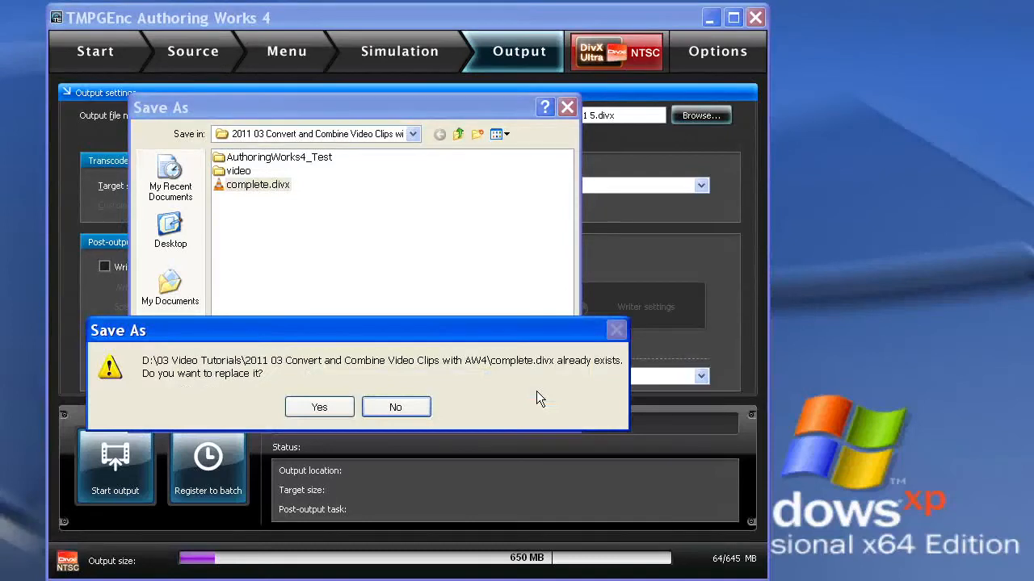
click(337, 406)
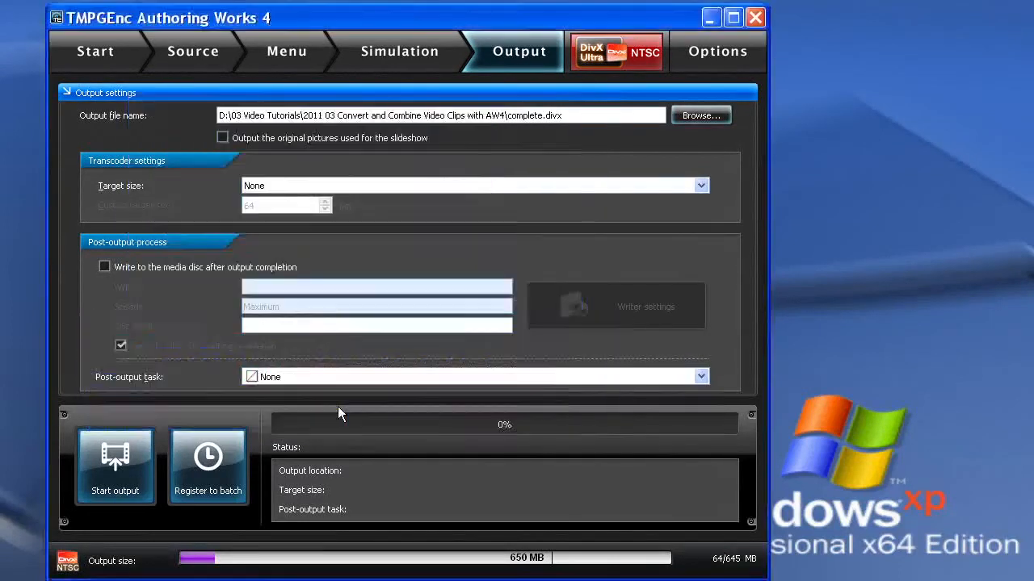
Step: Output the DivX file despite the unused-profile alert, overwriting the existing complete.divx, and close the completion dialog
click(115, 468)
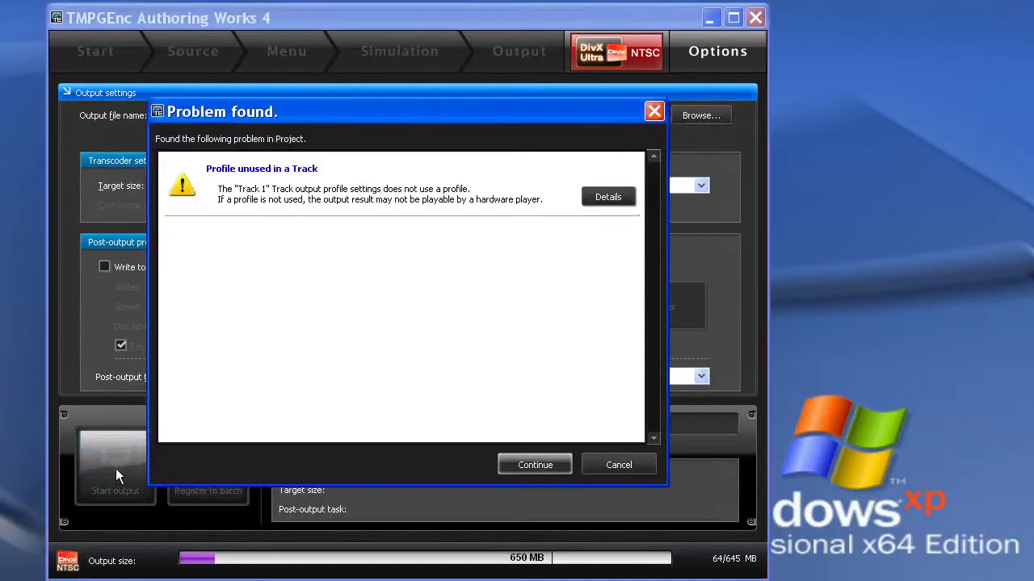
click(539, 465)
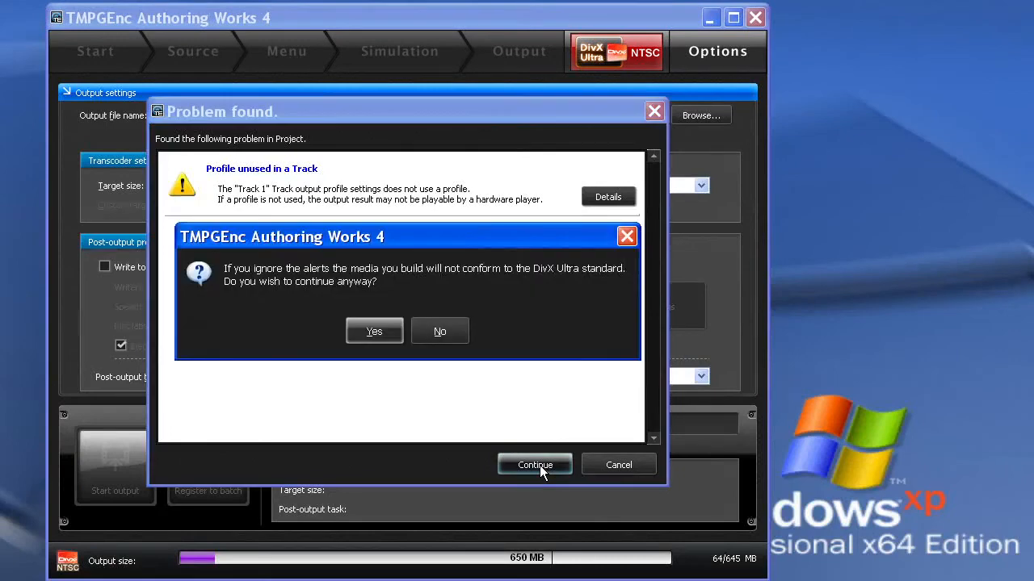
click(371, 332)
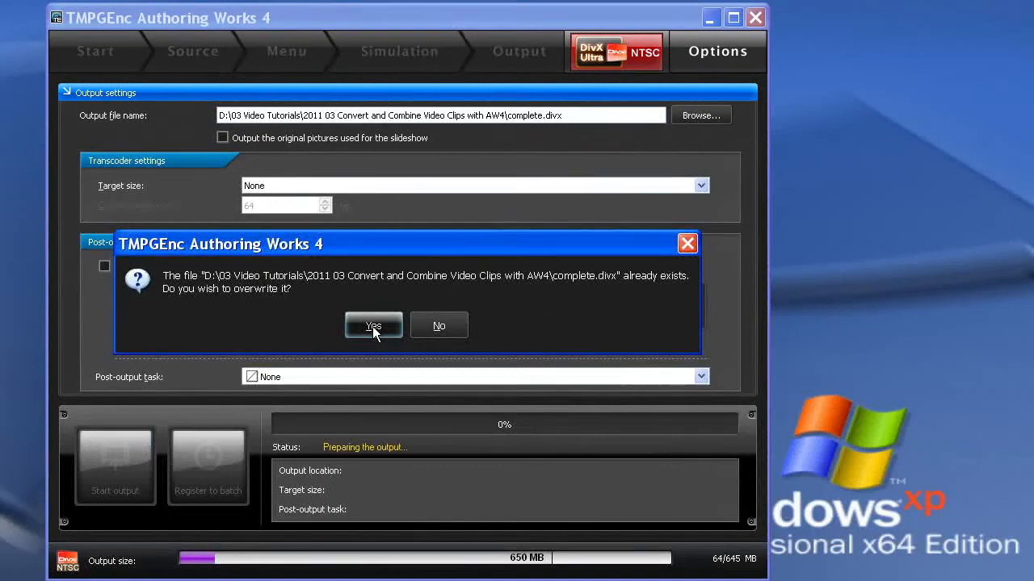
click(372, 326)
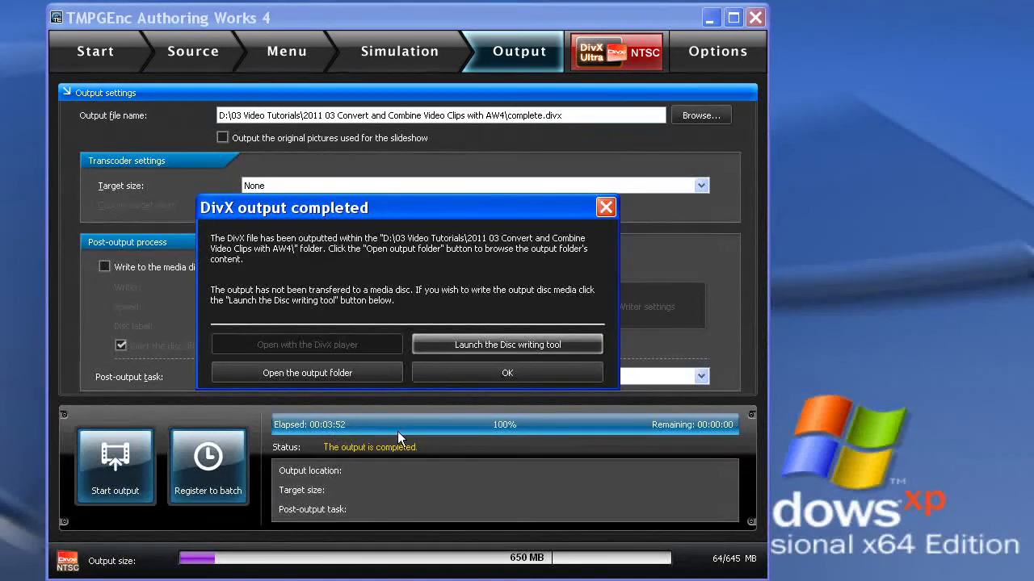
click(499, 372)
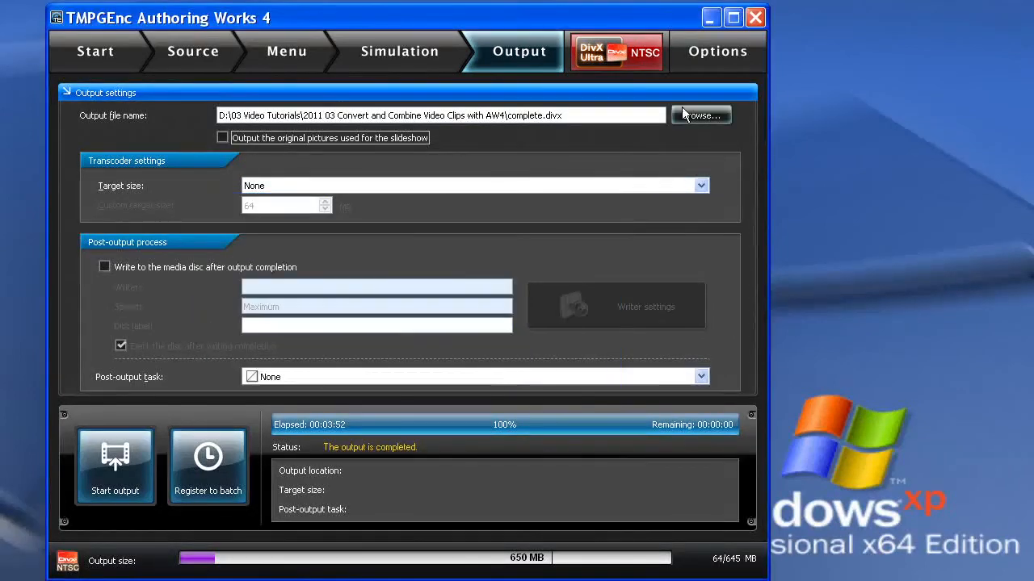
Step: Save the project as NoSubject_2-9-2011 1.tda4 in the 03 Video Tutorials folder, replacing the existing project file
click(717, 55)
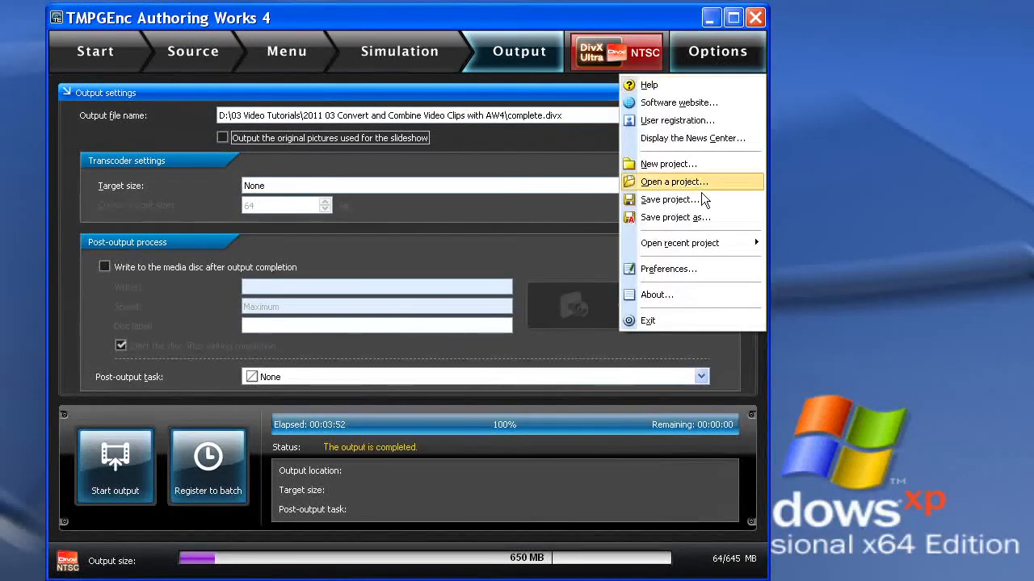
click(690, 221)
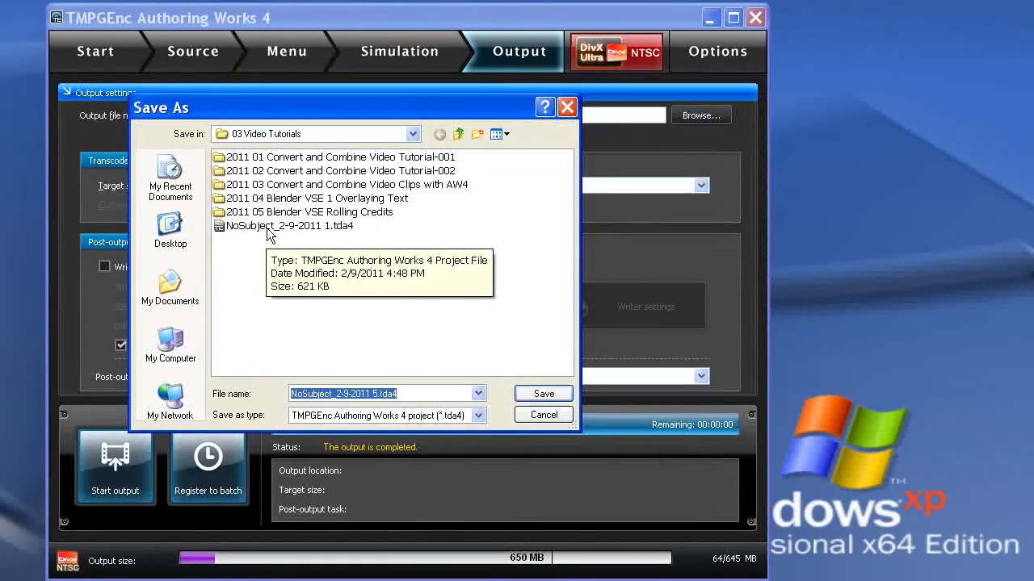
click(269, 230)
click(545, 395)
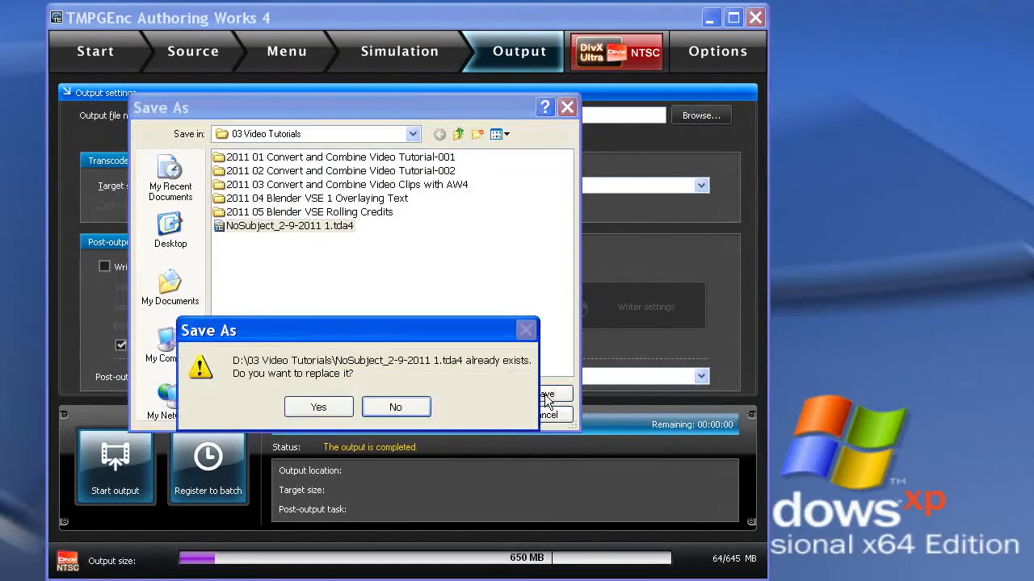
click(321, 408)
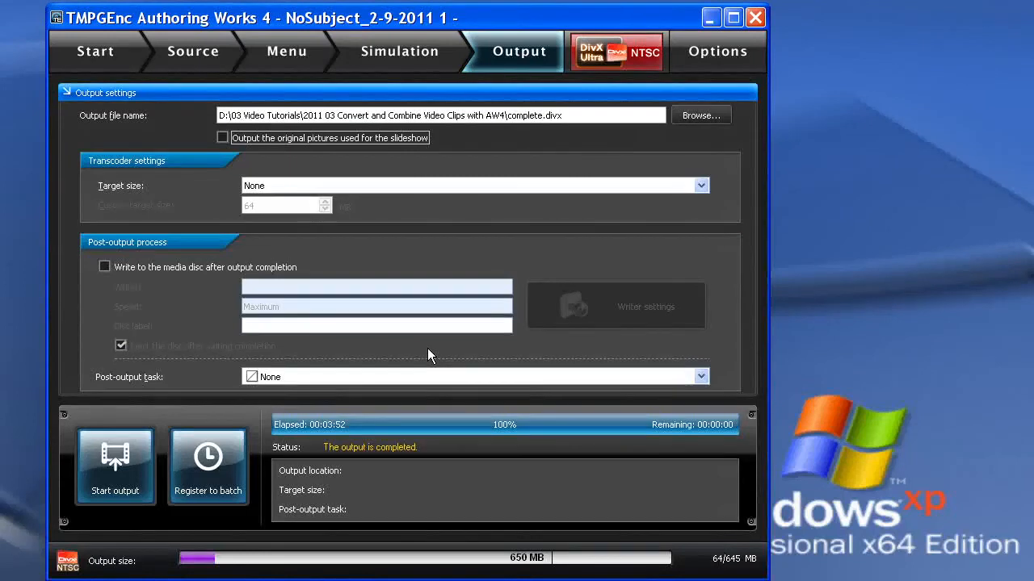